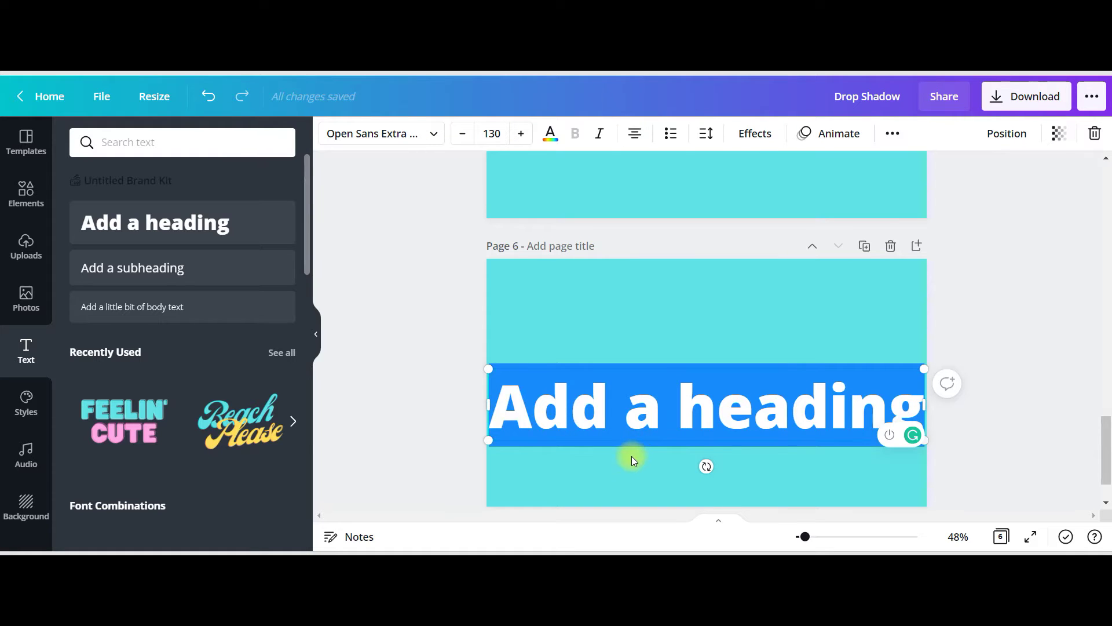
Step: Replace the placeholder heading on page 6 with "Drop Shadow" and align it to the middle of the page
{"action": "type", "text": "Drop shadow"}
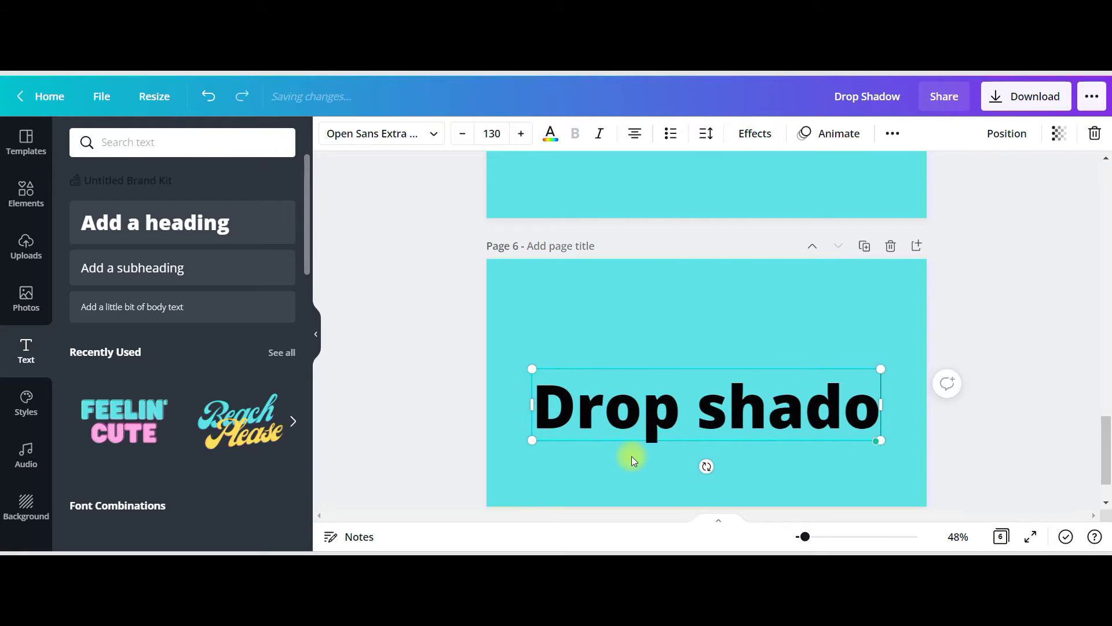
{"action": "key", "text": "Left"}
{"action": "key", "text": "Left"}
{"action": "key", "text": "Left"}
{"action": "key", "text": "Left"}
{"action": "key", "text": "Left"}
{"action": "key", "text": "BackSpace"}
{"action": "type", "text": "S"}
{"action": "left_click", "coordinate": [1018, 141]}
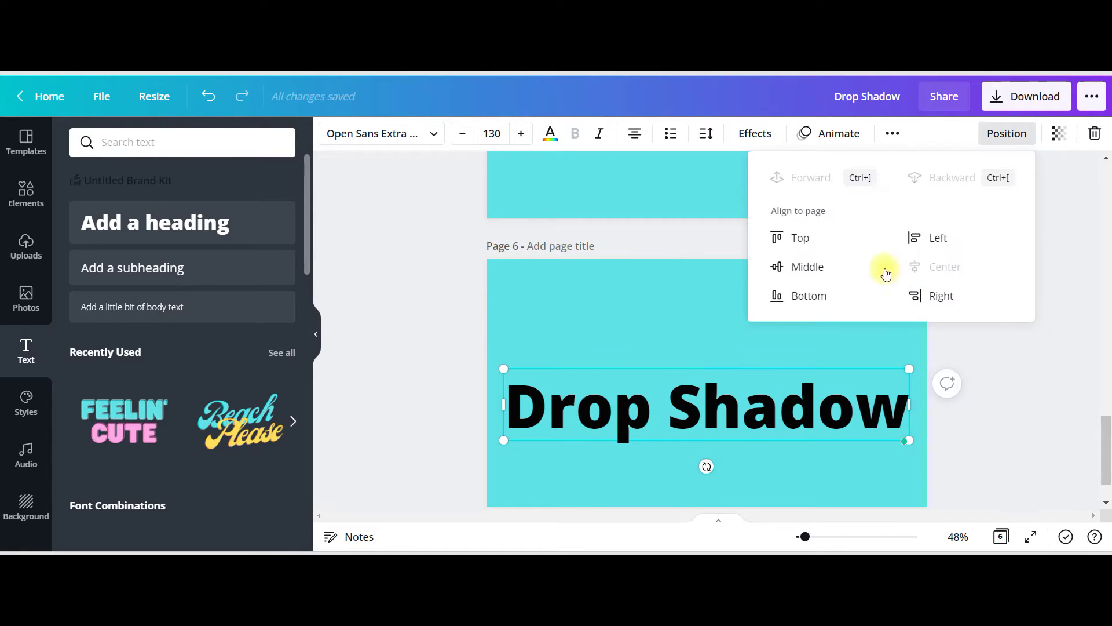
{"action": "left_click", "coordinate": [807, 266]}
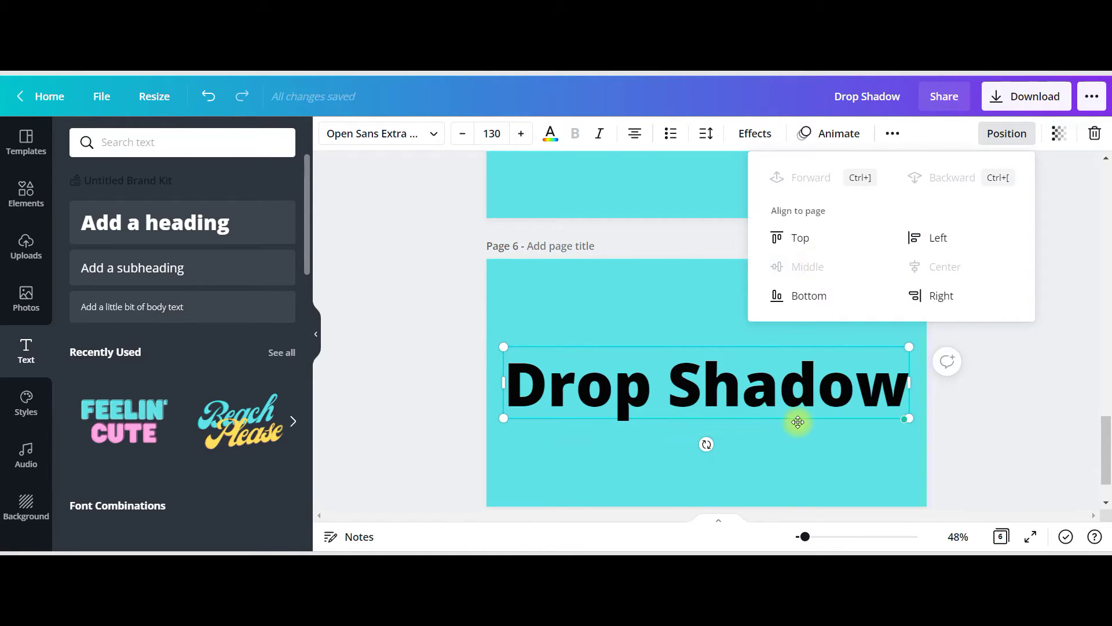
Step: Duplicate the "Drop Shadow" heading and place the copy directly below the original
{"action": "left_click", "coordinate": [800, 398]}
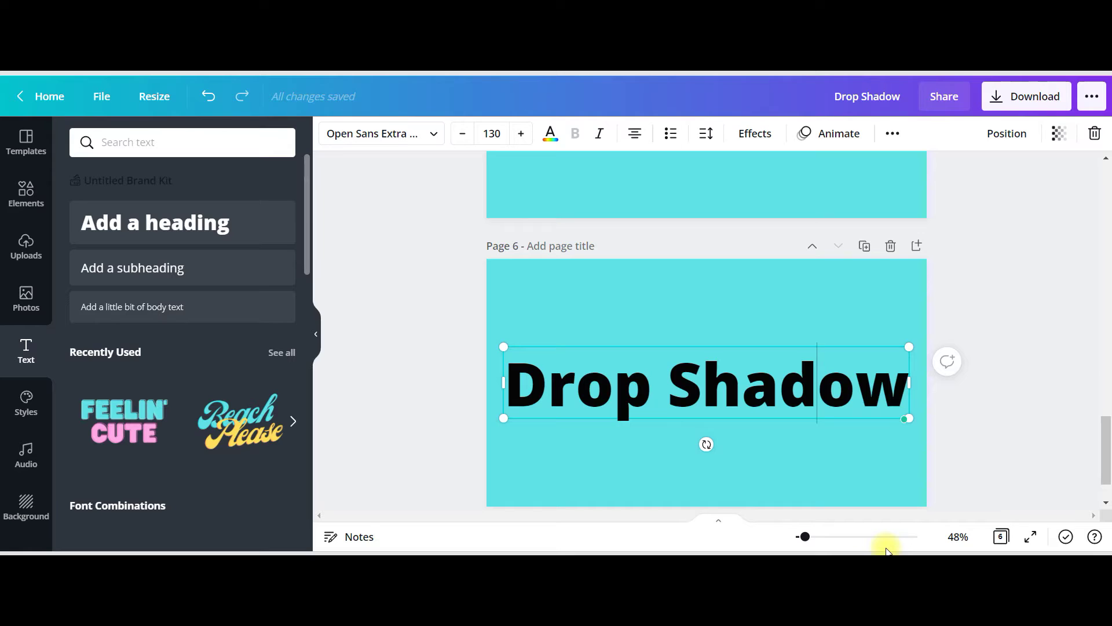
{"action": "key", "text": "ctrl+d"}
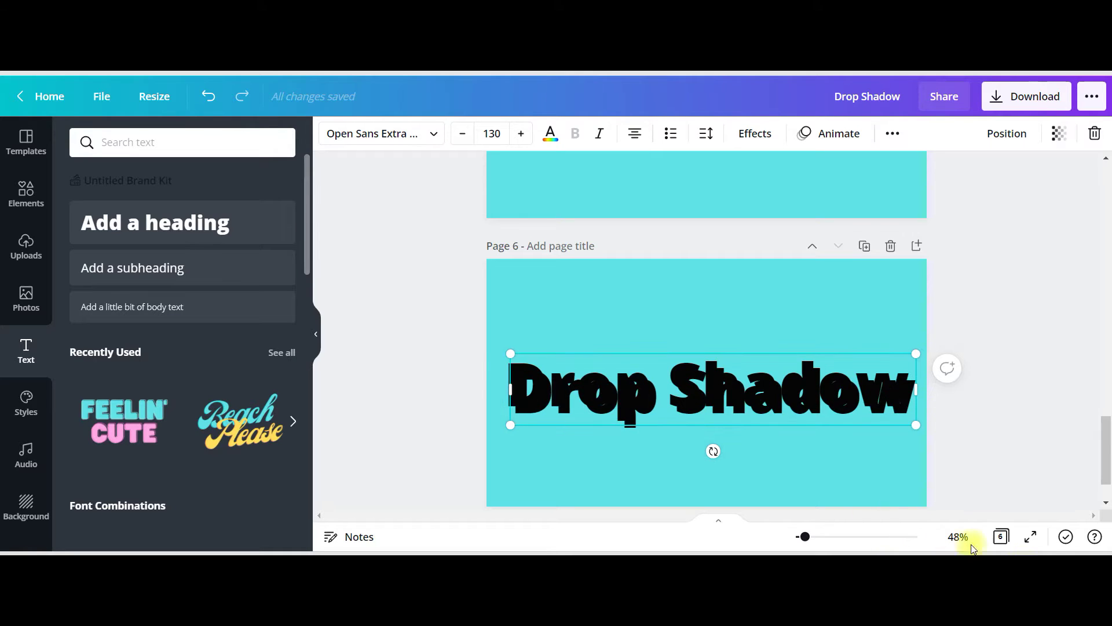
{"action": "left_click_drag", "start_coordinate": [799, 388], "coordinate": [795, 451]}
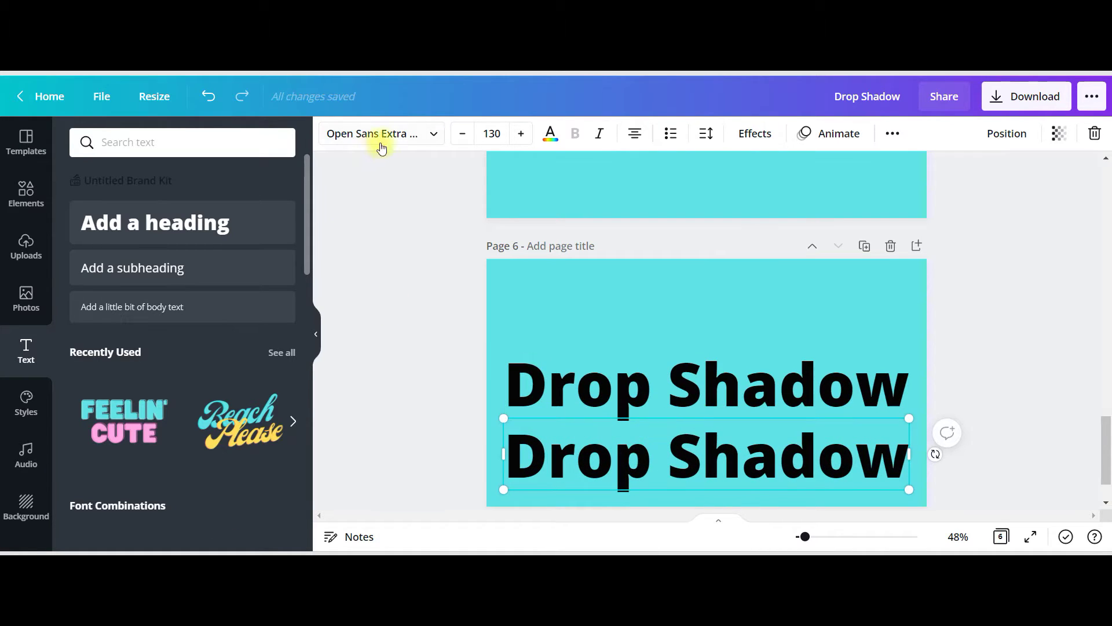
Step: Color the upper "Drop Shadow" text dark teal from the document colors
{"action": "left_click", "coordinate": [725, 378]}
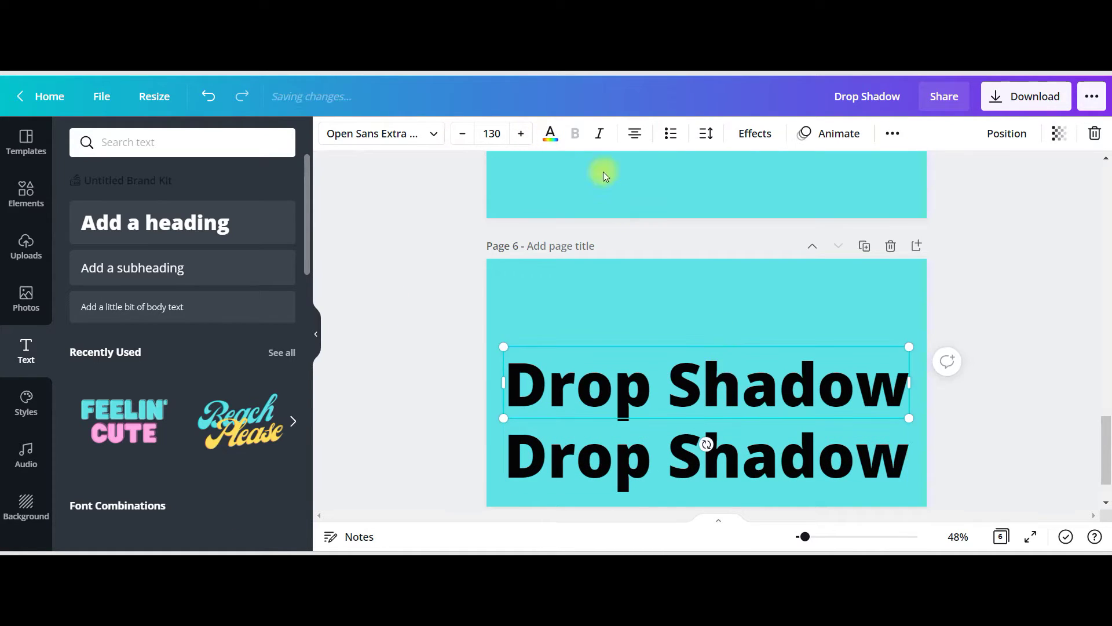
{"action": "left_click", "coordinate": [550, 133]}
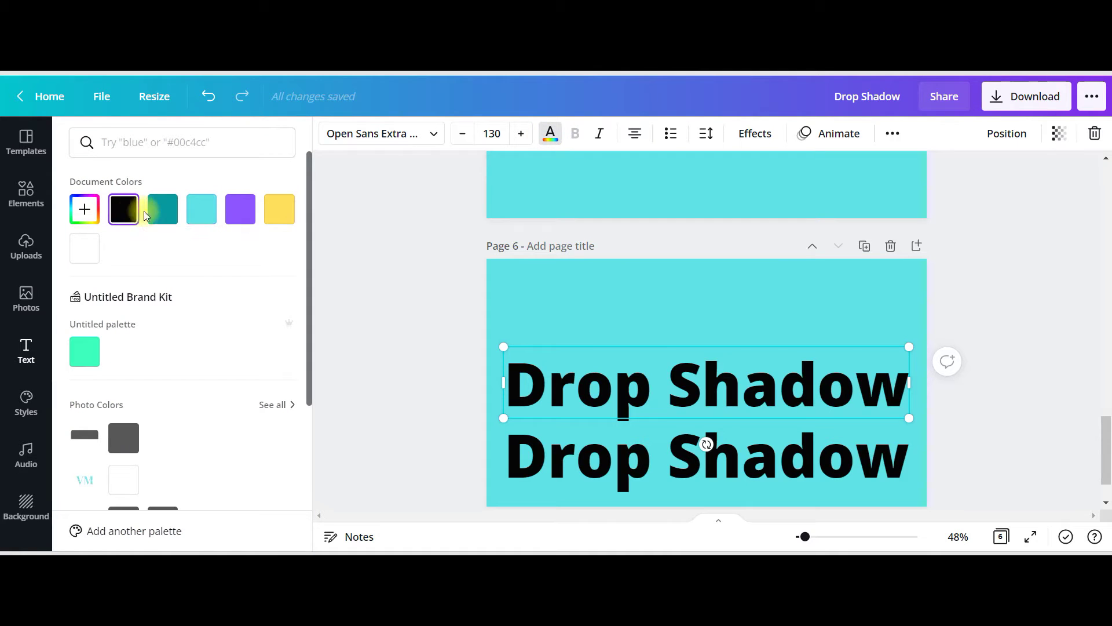
{"action": "left_click", "coordinate": [162, 209]}
Step: Color the lower "Drop Shadow" copy medium gray from the default colors
{"action": "left_click", "coordinate": [774, 462]}
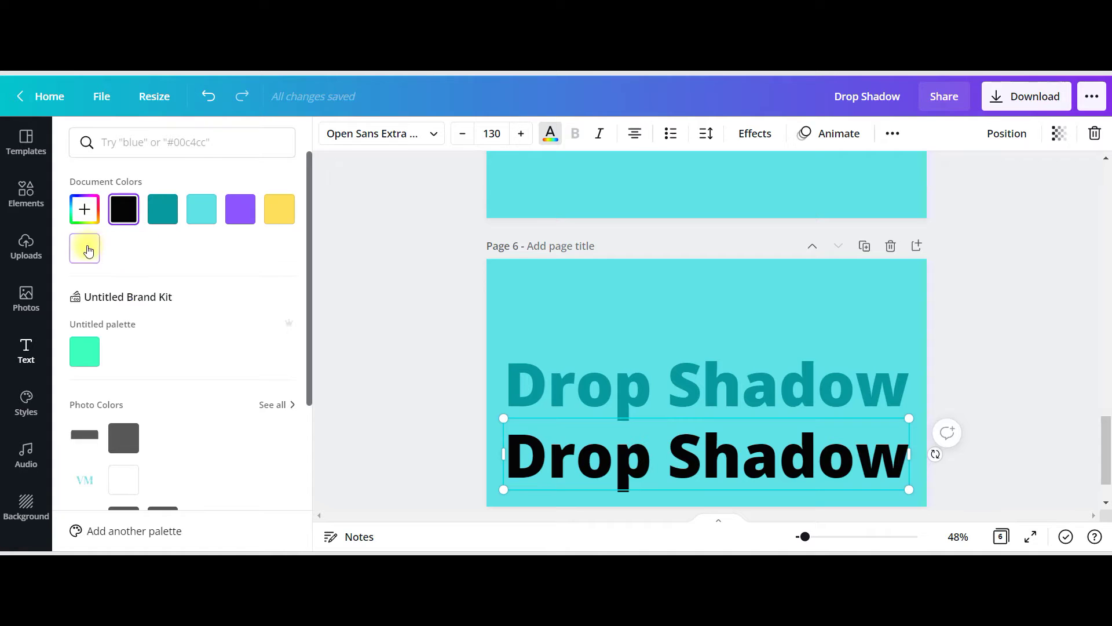
{"action": "scroll", "coordinate": [161, 362], "scroll_direction": "down", "scroll_amount": 3}
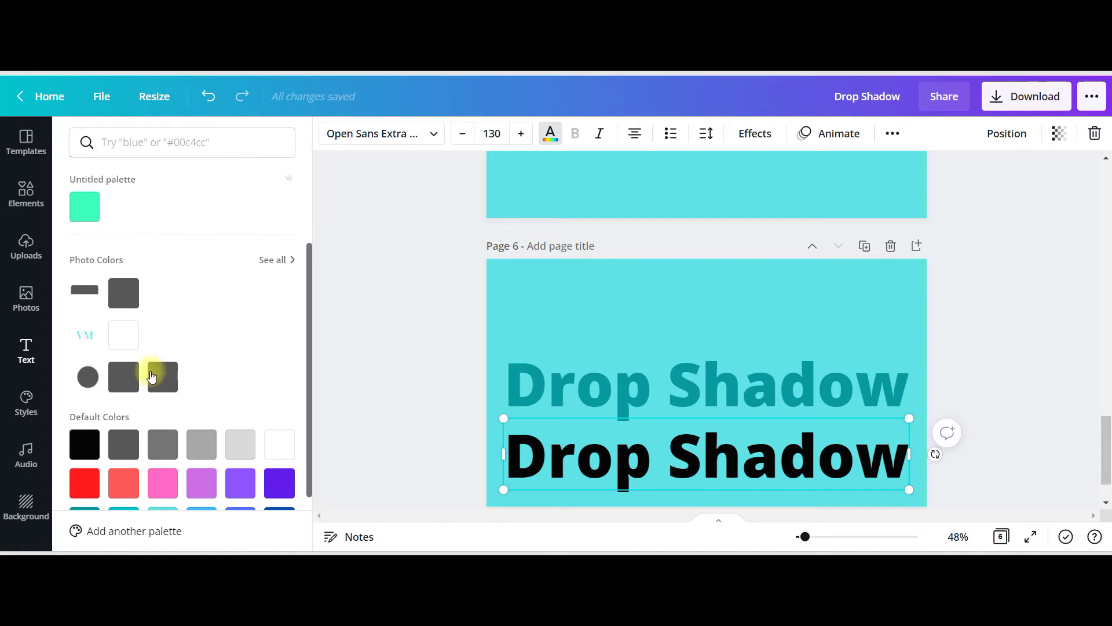
{"action": "left_click", "coordinate": [241, 444]}
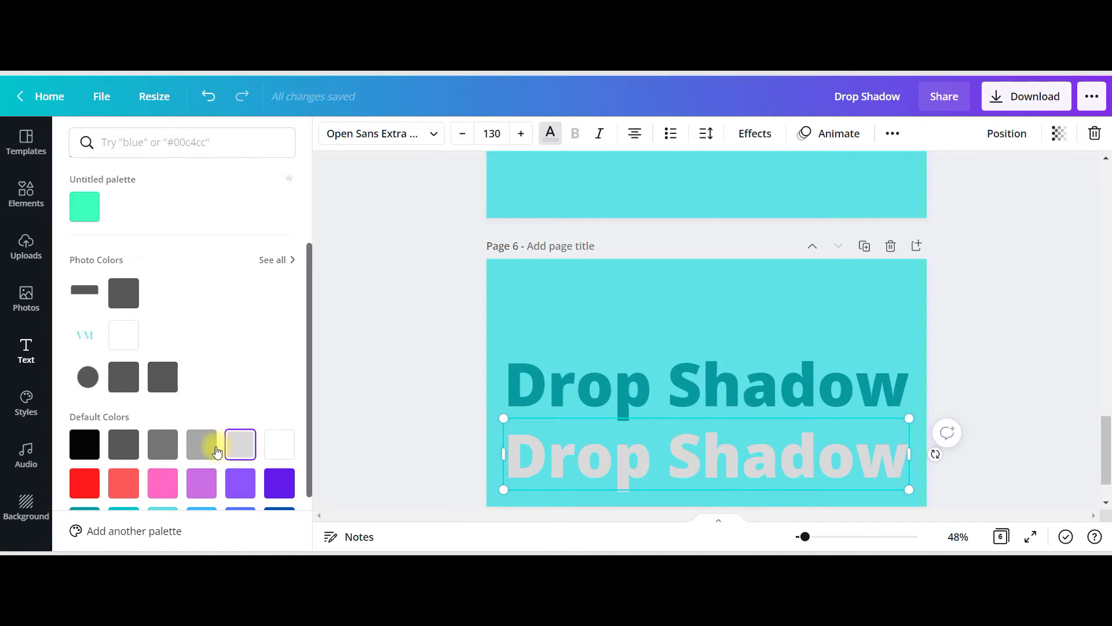
{"action": "left_click", "coordinate": [201, 444]}
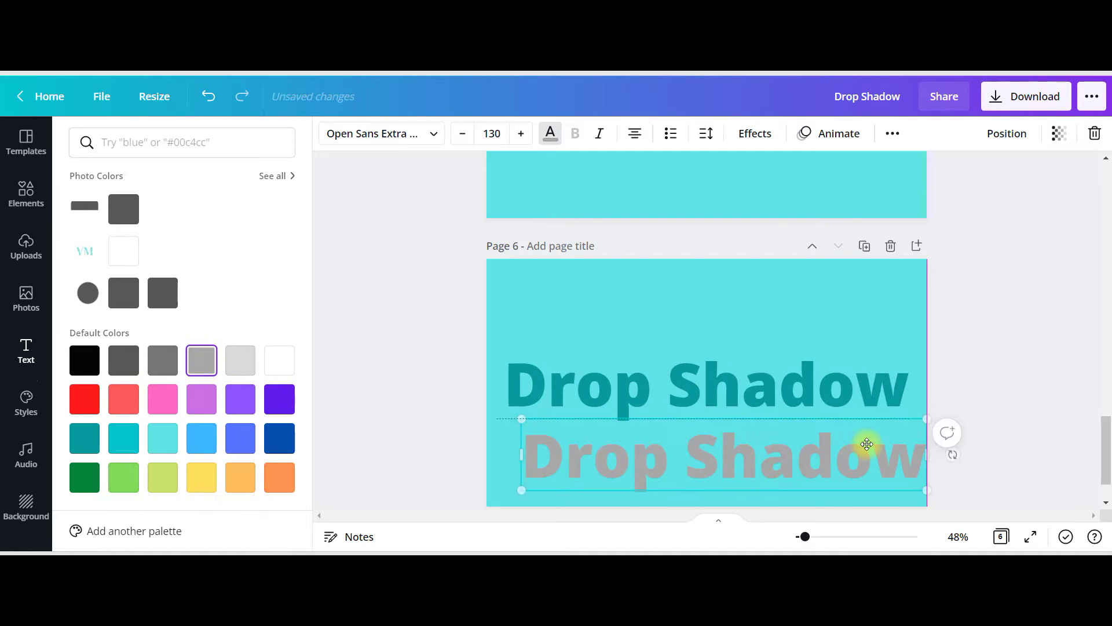
Step: Place the gray copy over the teal text, offset slightly up and to the left, so the teal forms a shadow
{"action": "left_click_drag", "start_coordinate": [867, 447], "coordinate": [851, 447]}
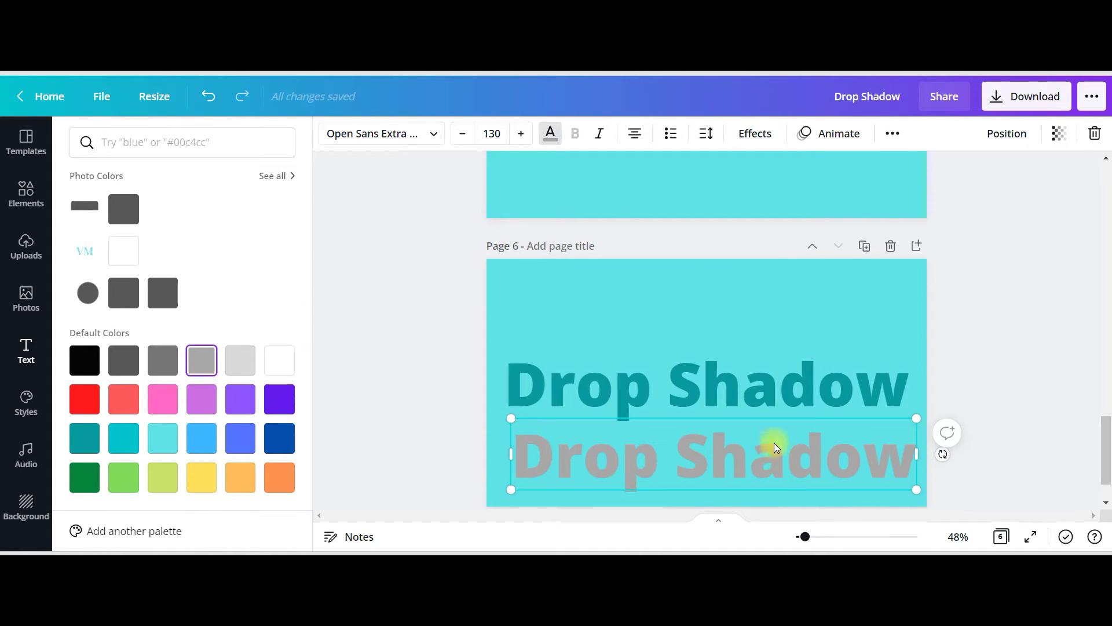
{"action": "left_click_drag", "start_coordinate": [772, 440], "coordinate": [758, 361]}
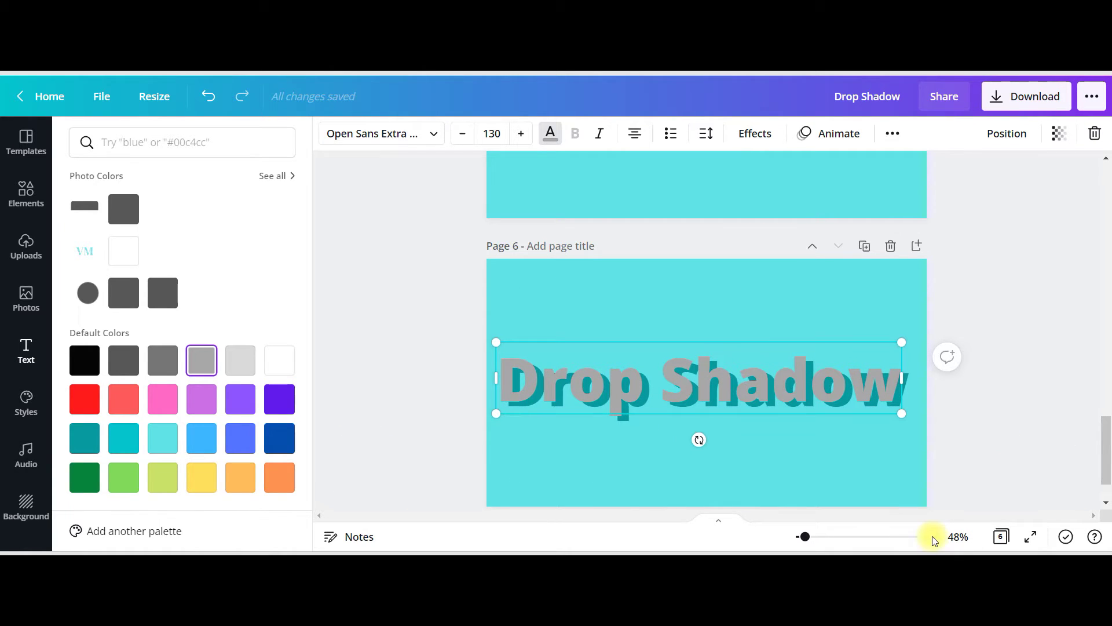
{"action": "key", "text": "shift+Right"}
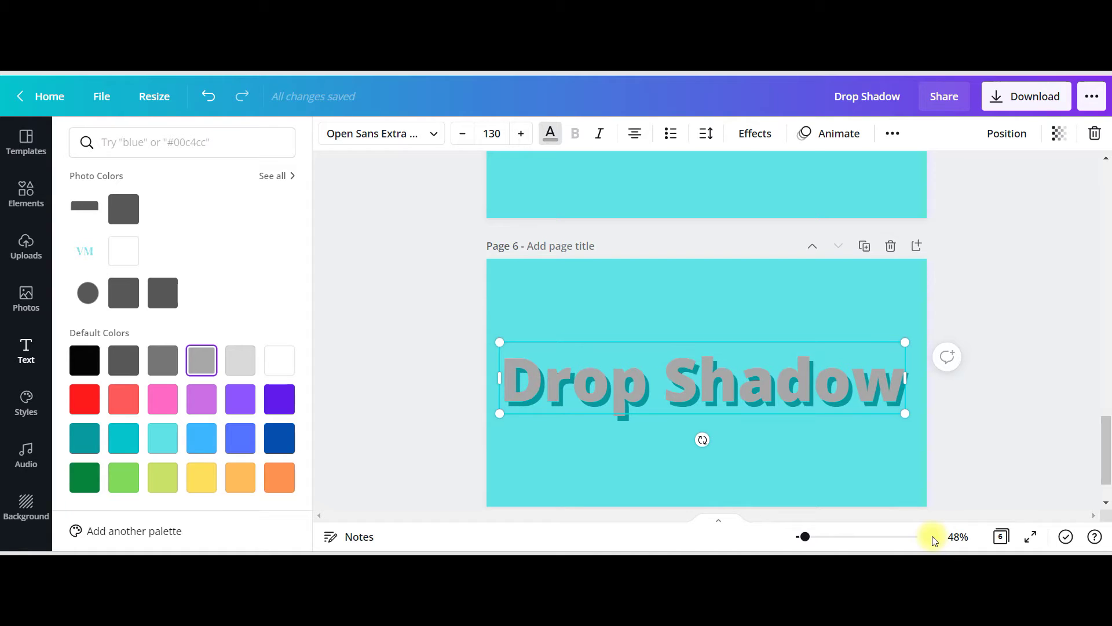
{"action": "key", "text": "shift+Right"}
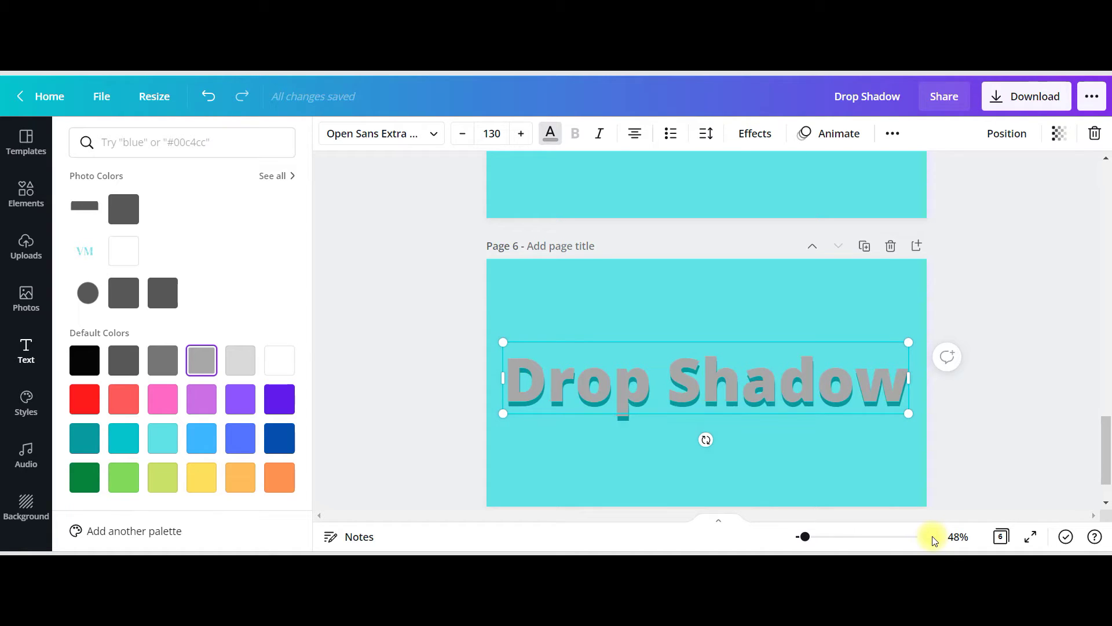
{"action": "key", "text": "shift+Left"}
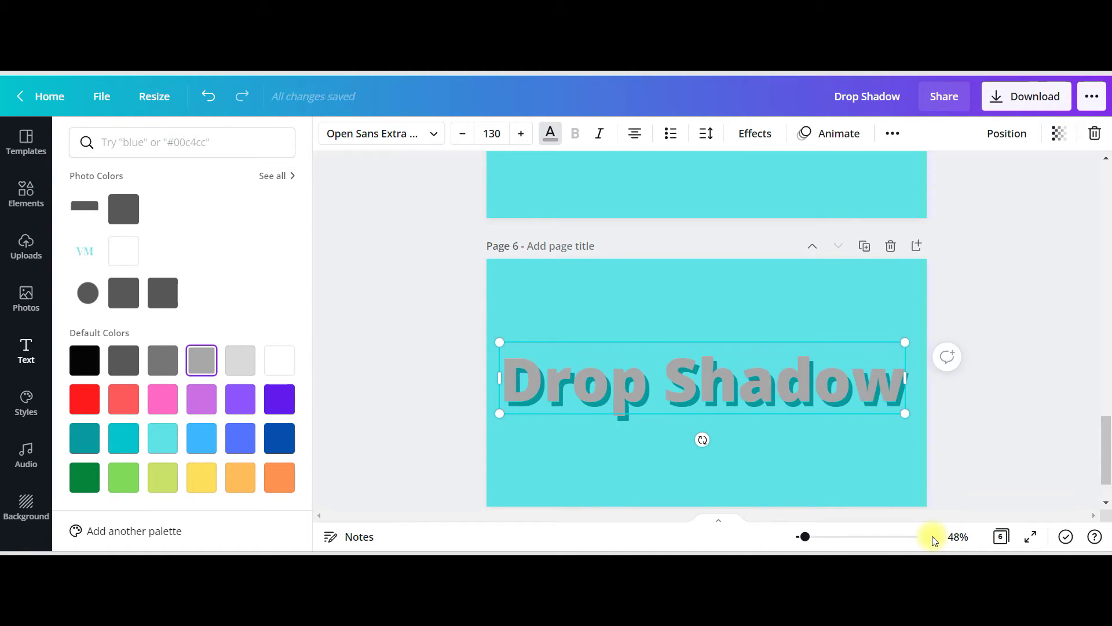
Step: Try lower and higher positions for the gray copy over the teal text, then restore its slight up-left offset
{"action": "key", "text": "shift+Down"}
{"action": "key", "text": "shift+Down"}
{"action": "key", "text": "shift+Down"}
{"action": "key", "text": "shift+Down"}
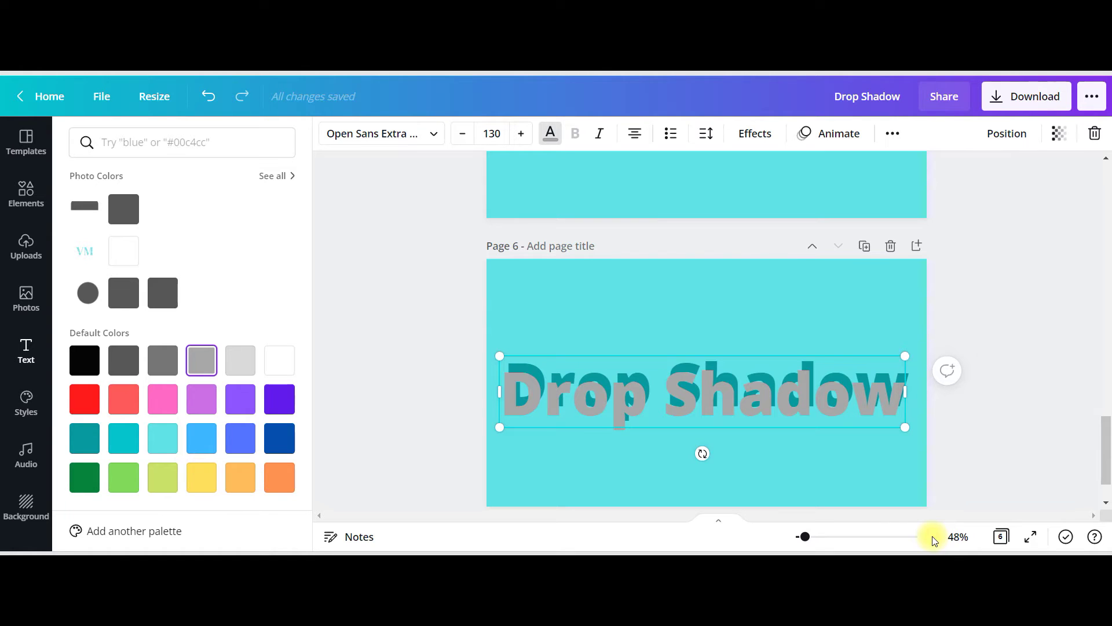
{"action": "key", "text": "shift+Up"}
{"action": "key", "text": "shift+Up"}
{"action": "key", "text": "shift+Up"}
{"action": "key", "text": "shift+Up"}
{"action": "key", "text": "shift+Up"}
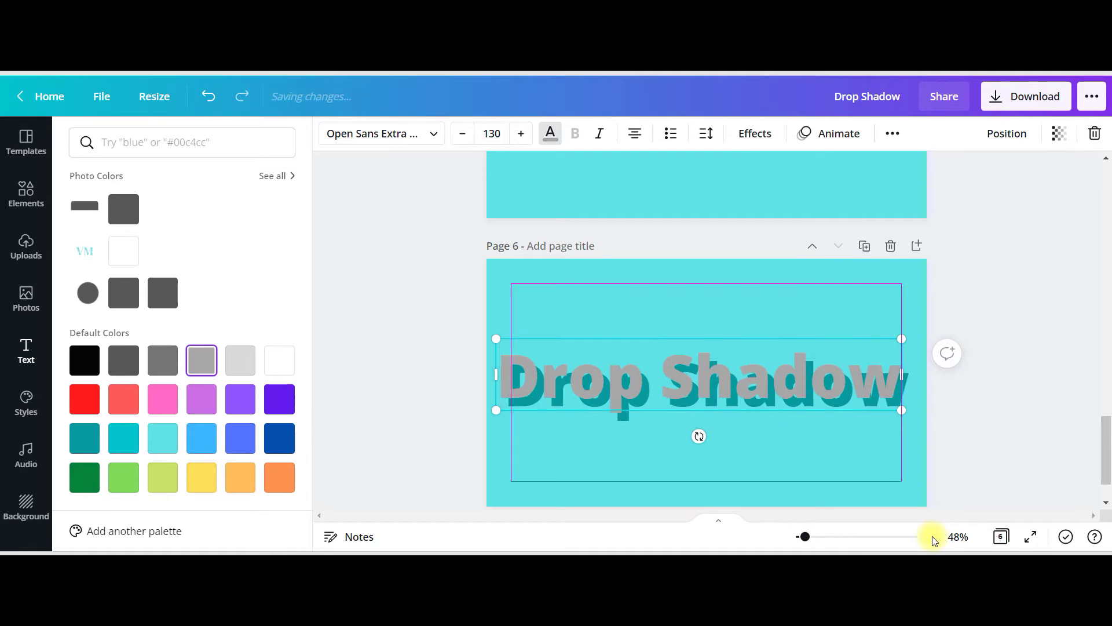
{"action": "key", "text": "shift+Right"}
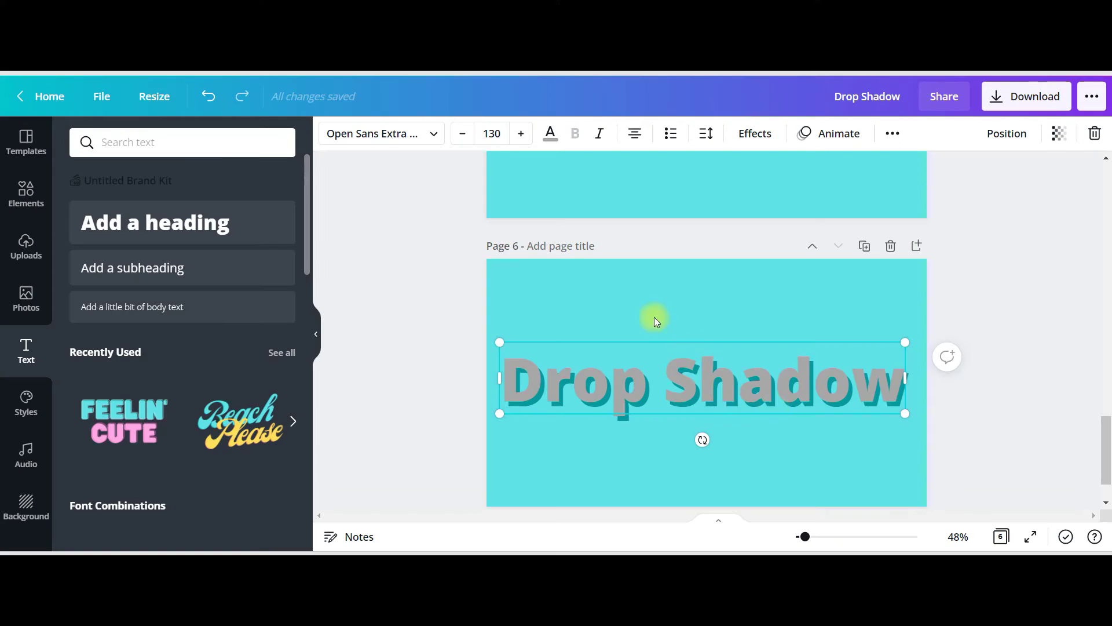
{"action": "left_click", "coordinate": [655, 317]}
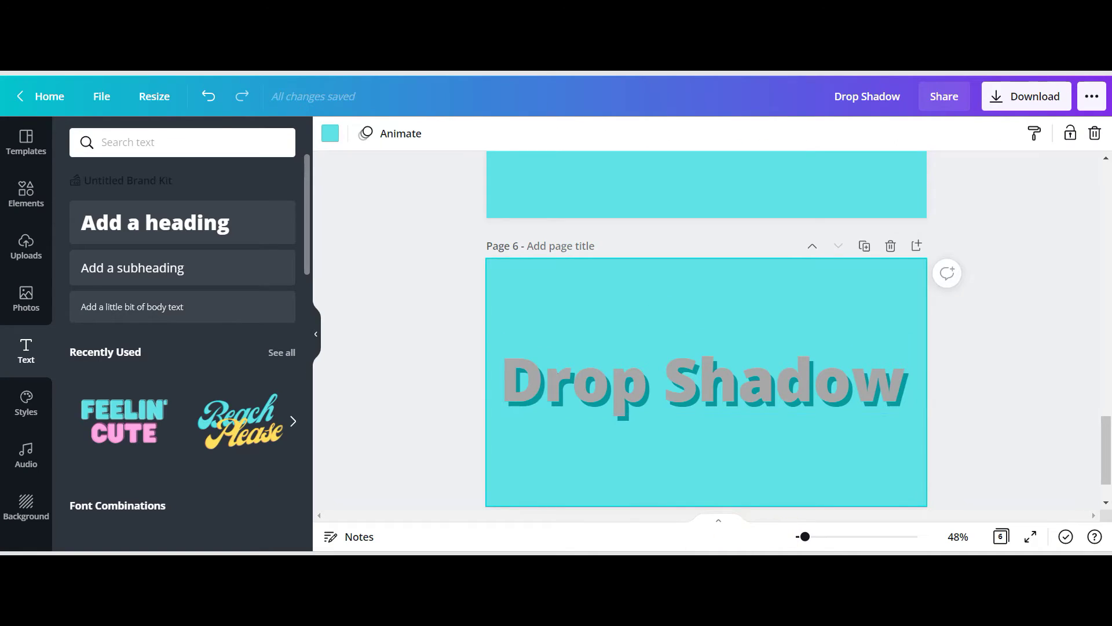
Step: Try white and yellow as the color of the front "Drop Shadow" text, then return it to gray
{"action": "scroll", "coordinate": [603, 261], "scroll_direction": "up", "scroll_amount": 3}
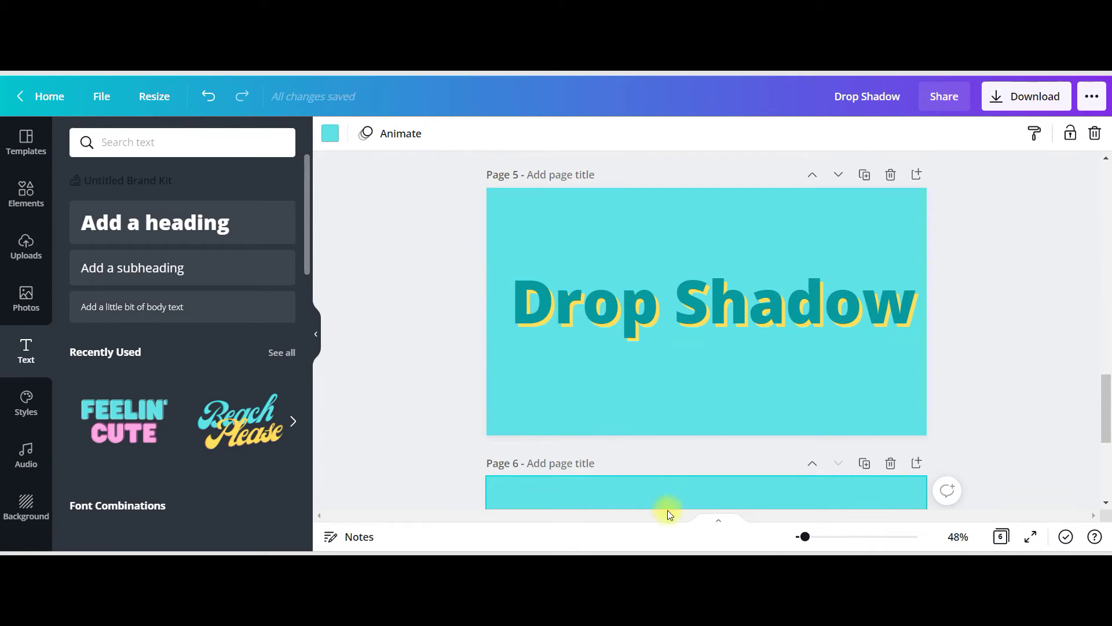
{"action": "scroll", "coordinate": [722, 458], "scroll_direction": "down", "scroll_amount": 4}
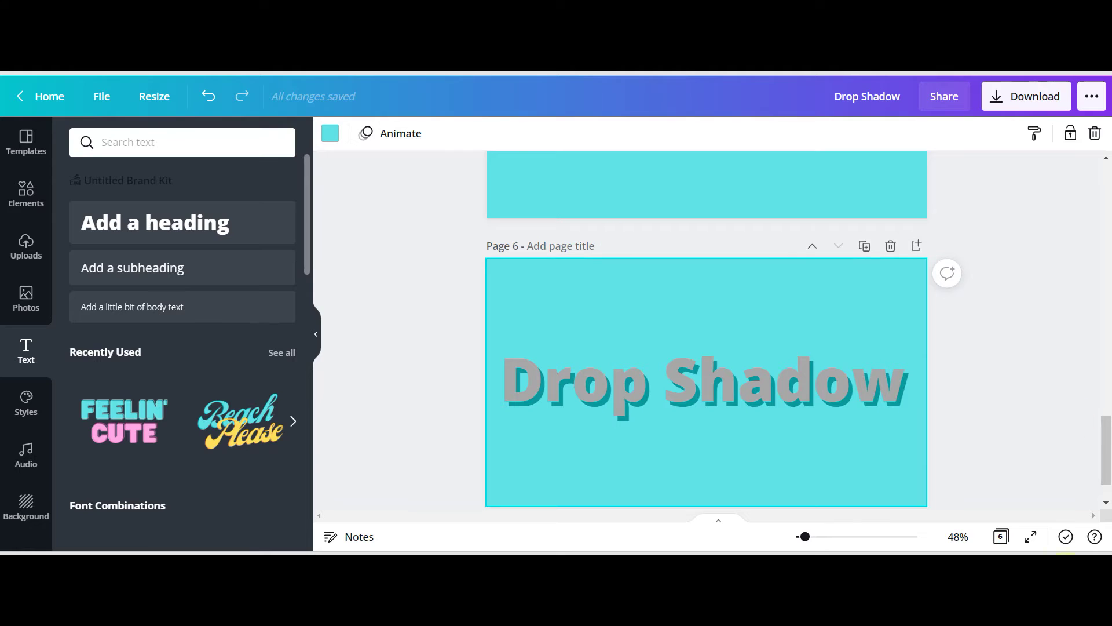
{"action": "left_click", "coordinate": [715, 386]}
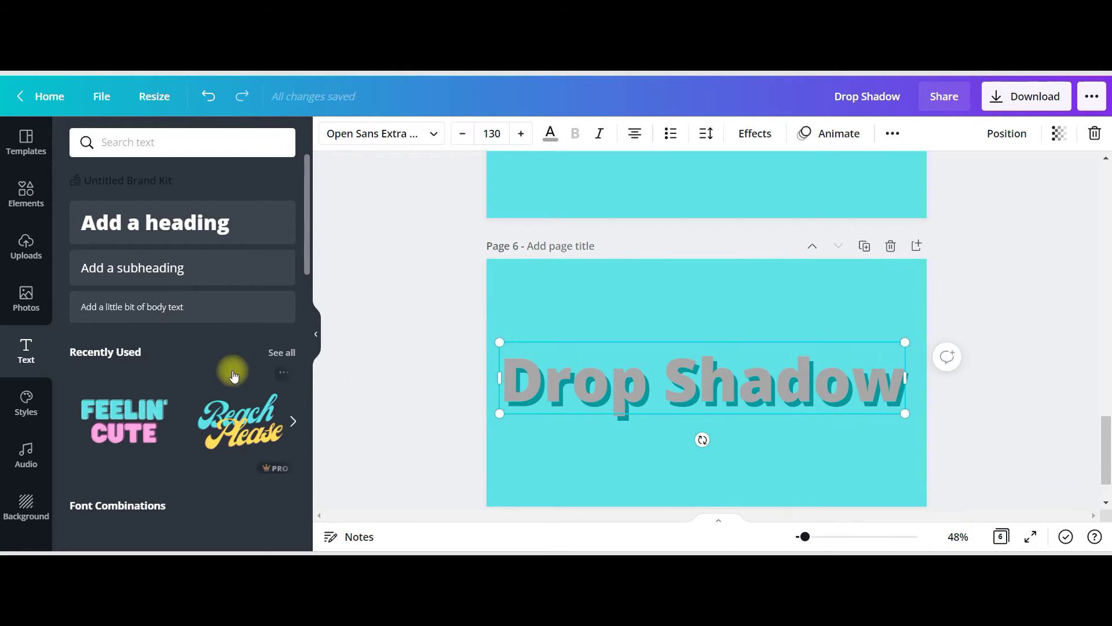
{"action": "left_click", "coordinate": [551, 134]}
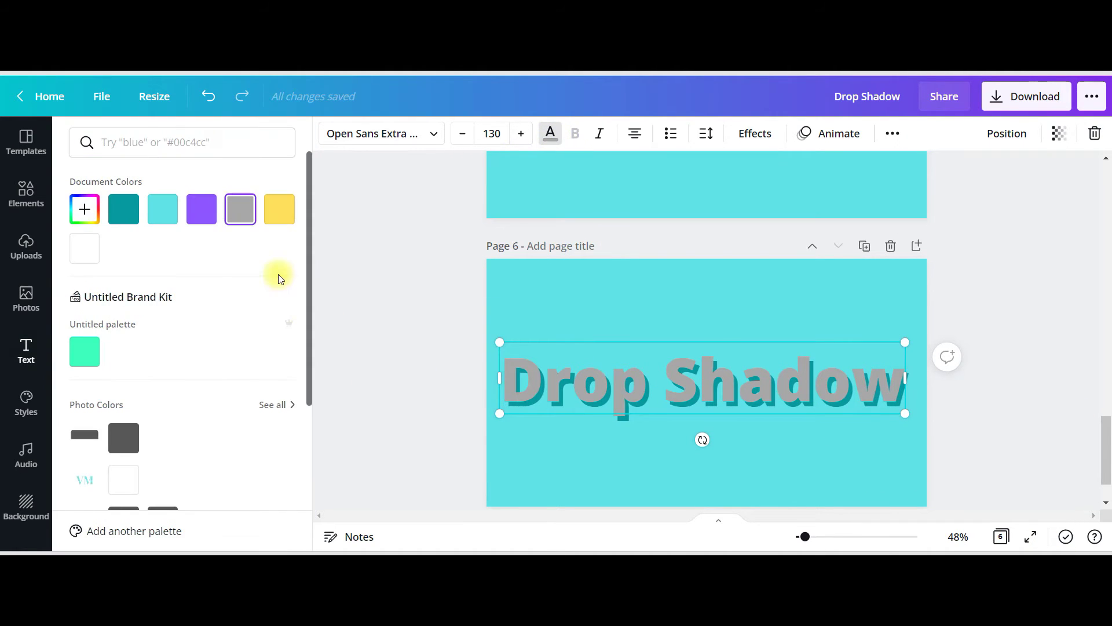
{"action": "left_click", "coordinate": [84, 248]}
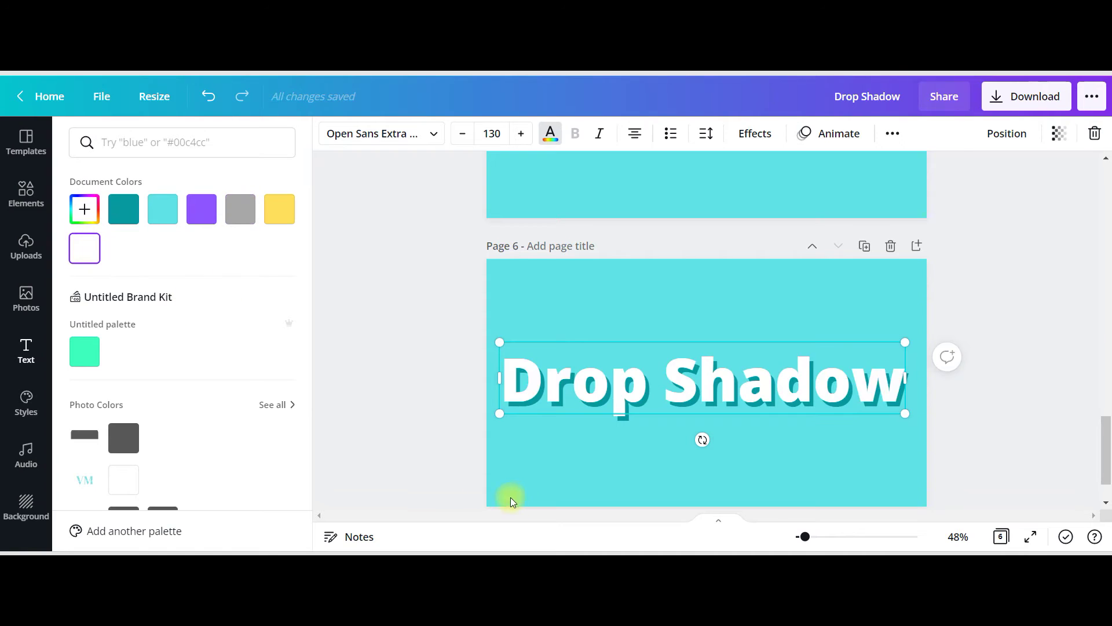
{"action": "left_click", "coordinate": [288, 214]}
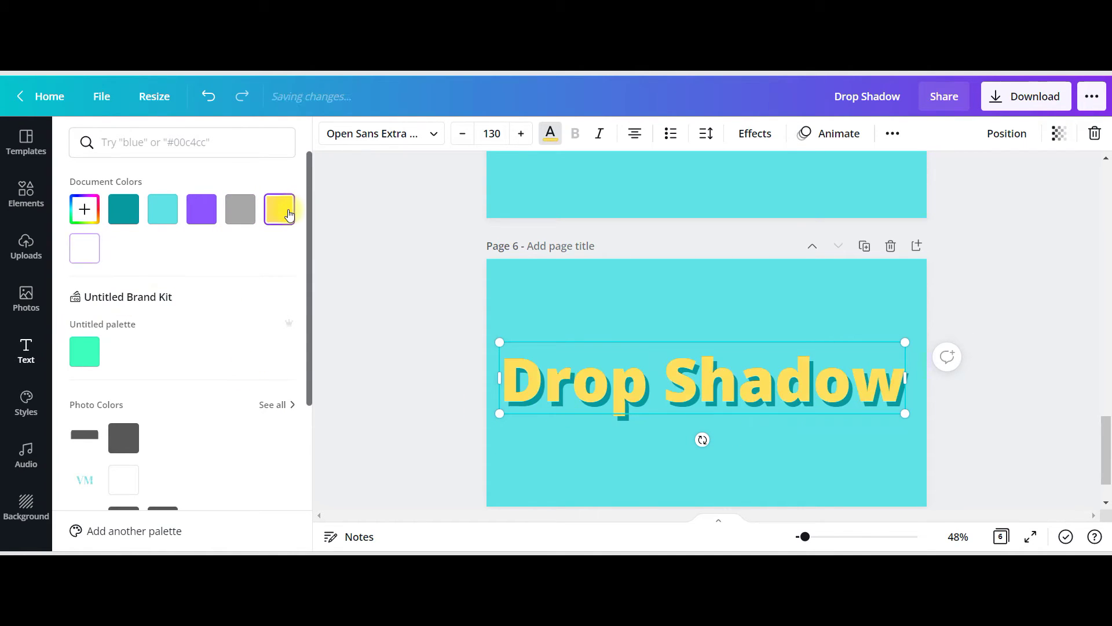
{"action": "left_click", "coordinate": [82, 249]}
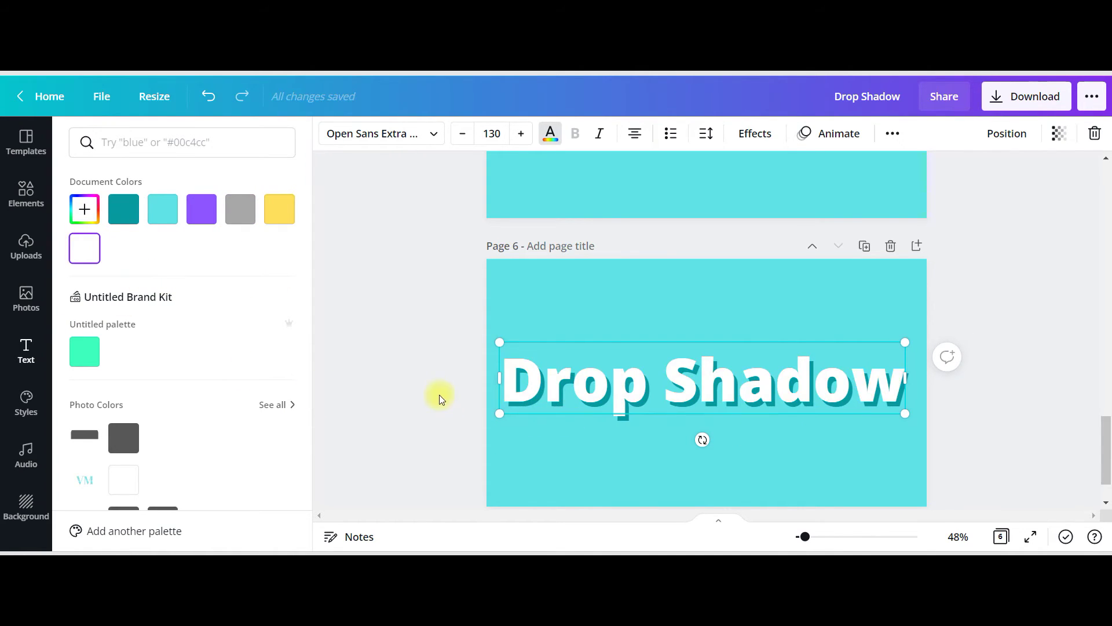
{"action": "left_click", "coordinate": [240, 210]}
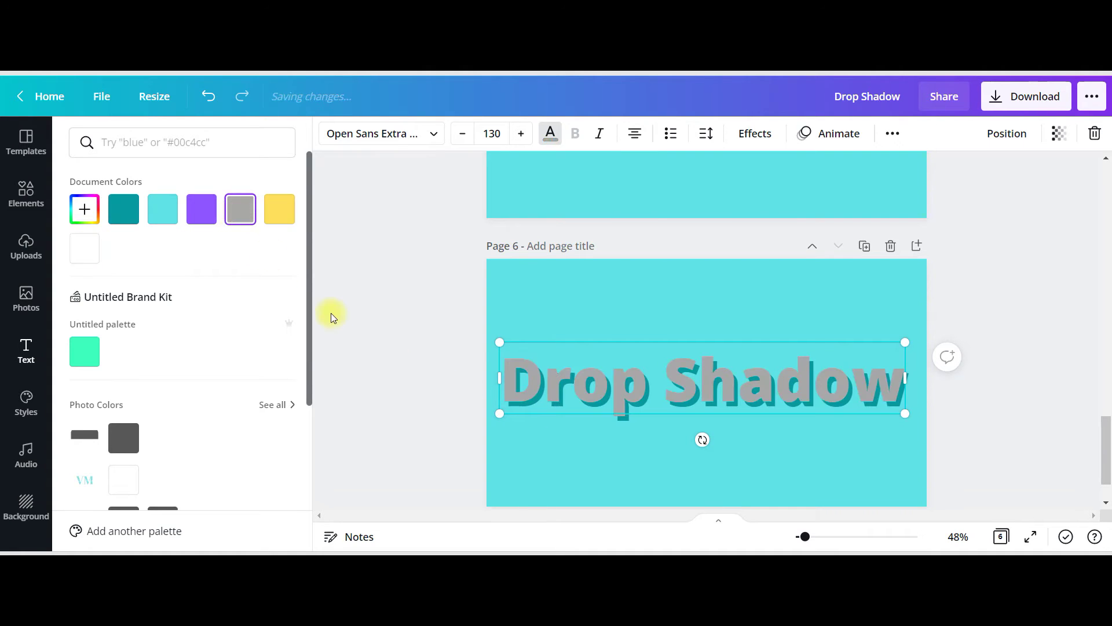
Step: Color the front "Drop Shadow" text light gray from the default colors and deselect it
{"action": "scroll", "coordinate": [184, 463], "scroll_direction": "down", "scroll_amount": 3}
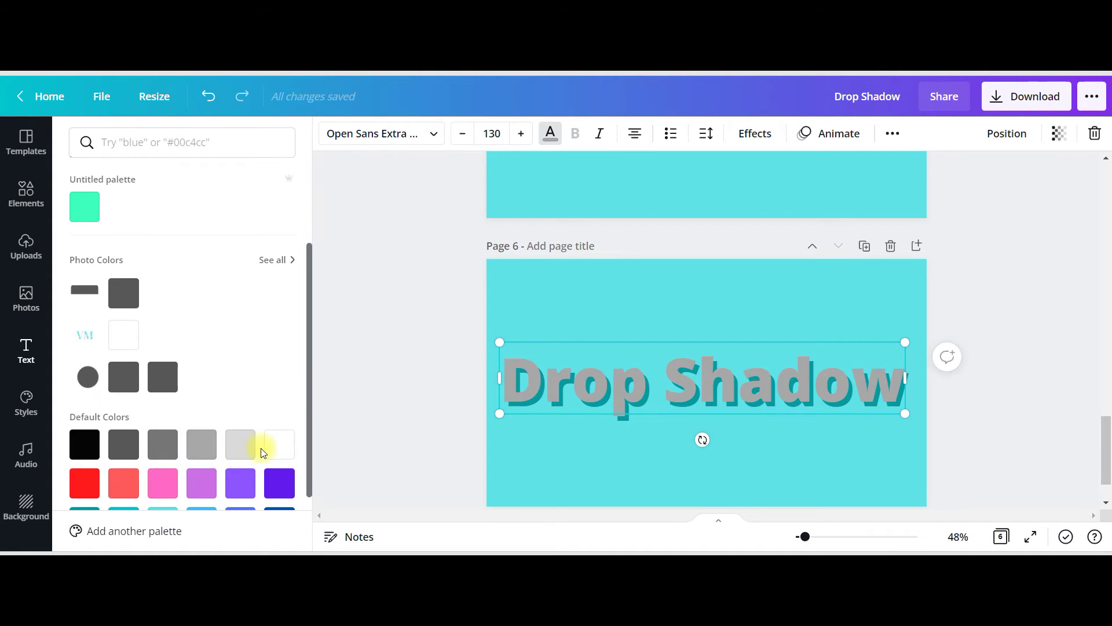
{"action": "left_click", "coordinate": [243, 450]}
{"action": "left_click", "coordinate": [572, 490]}
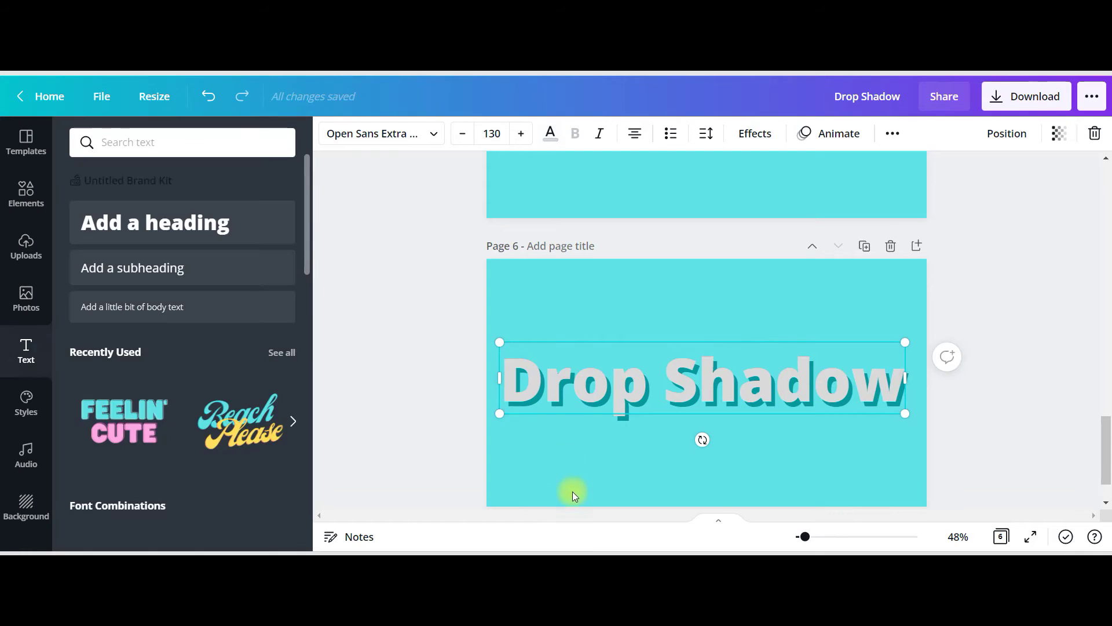
{"action": "left_click", "coordinate": [614, 474]}
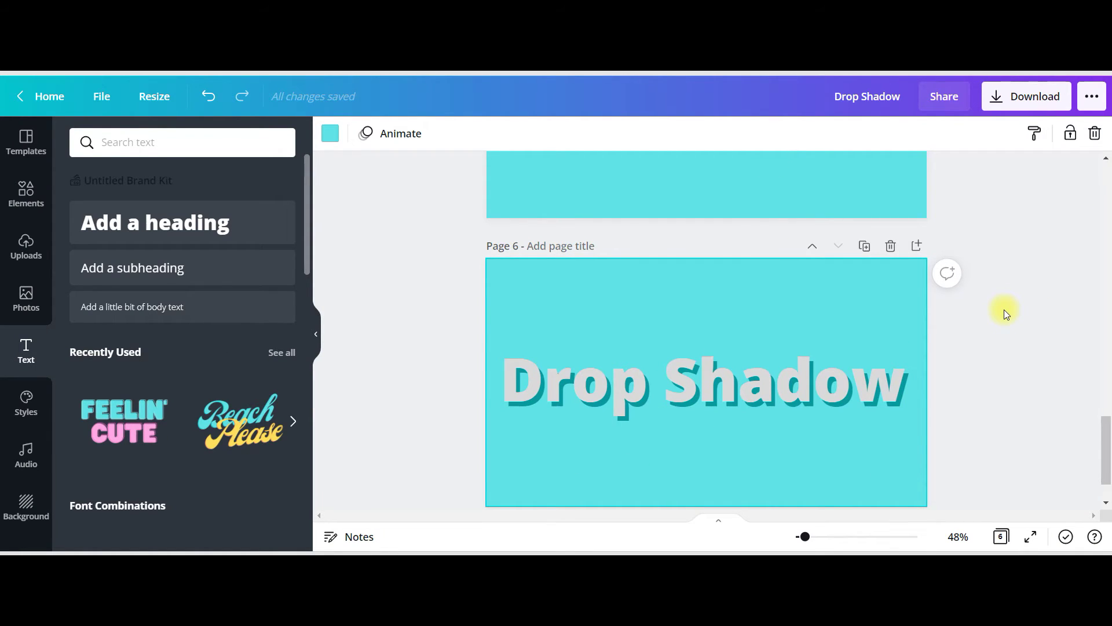
{"action": "scroll", "coordinate": [789, 442], "scroll_direction": "down", "scroll_amount": 1}
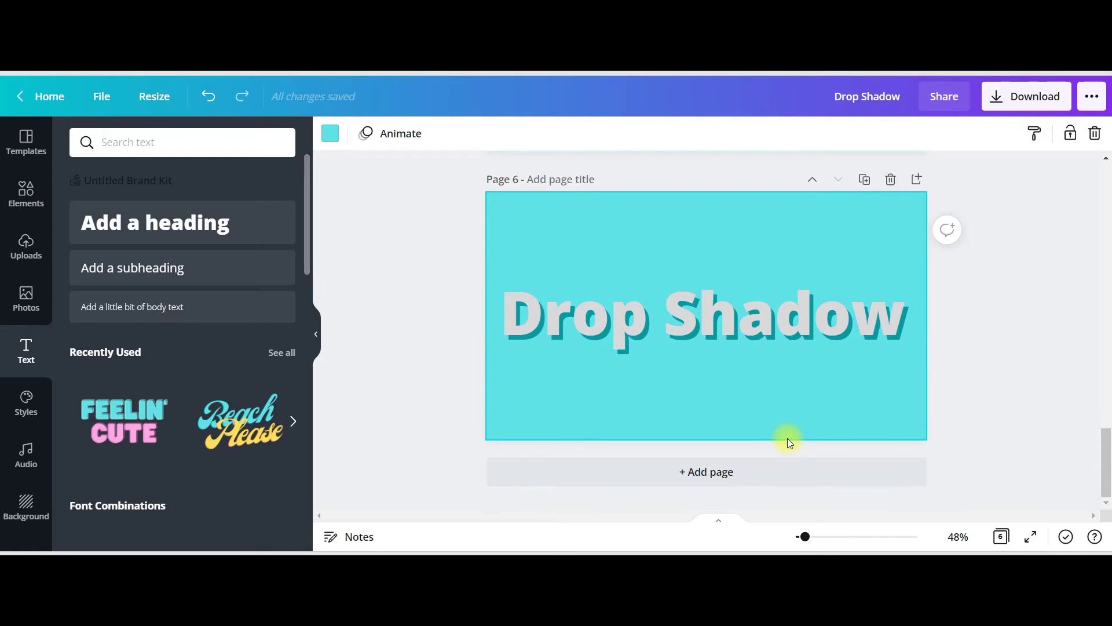
{"action": "scroll", "coordinate": [778, 453], "scroll_direction": "up", "scroll_amount": 2}
{"action": "scroll", "coordinate": [777, 454], "scroll_direction": "down", "scroll_amount": 2}
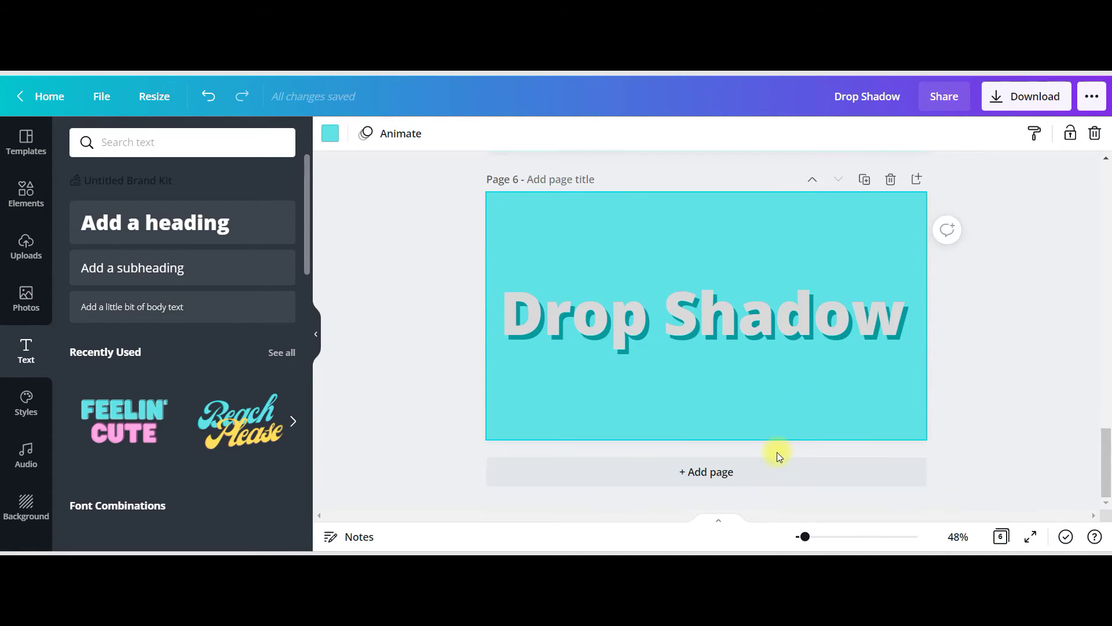